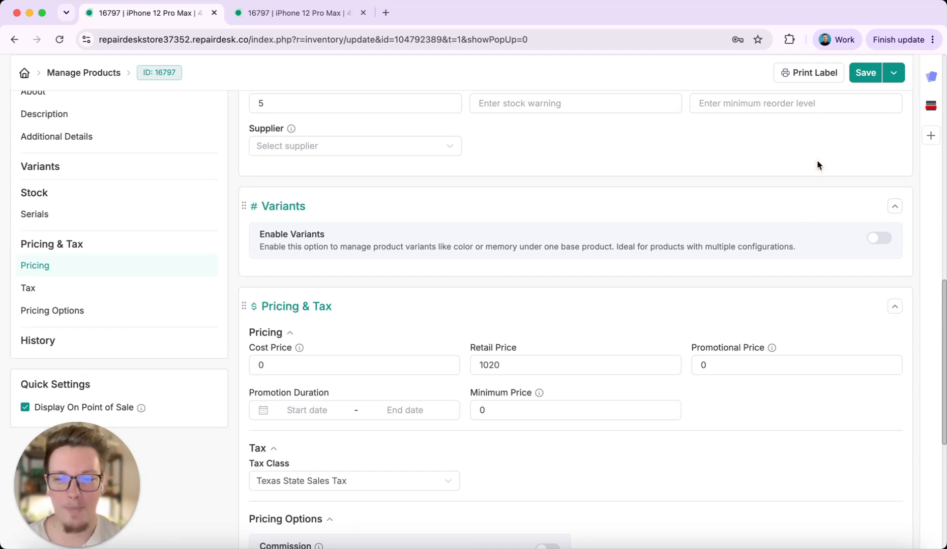
Open the Product Attributes page in the store's inventory settings and view the form for creating an attribute
scroll(816, 162, up, 15)
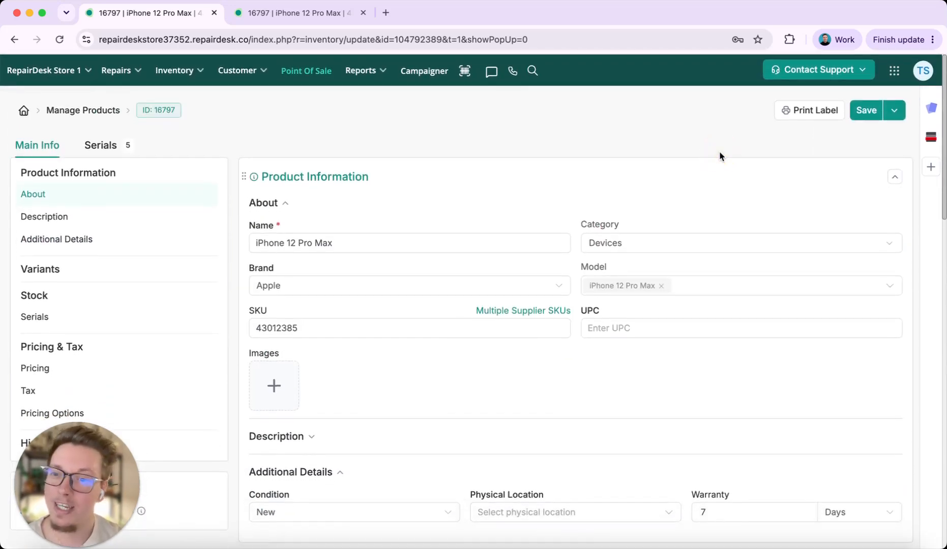
click(895, 74)
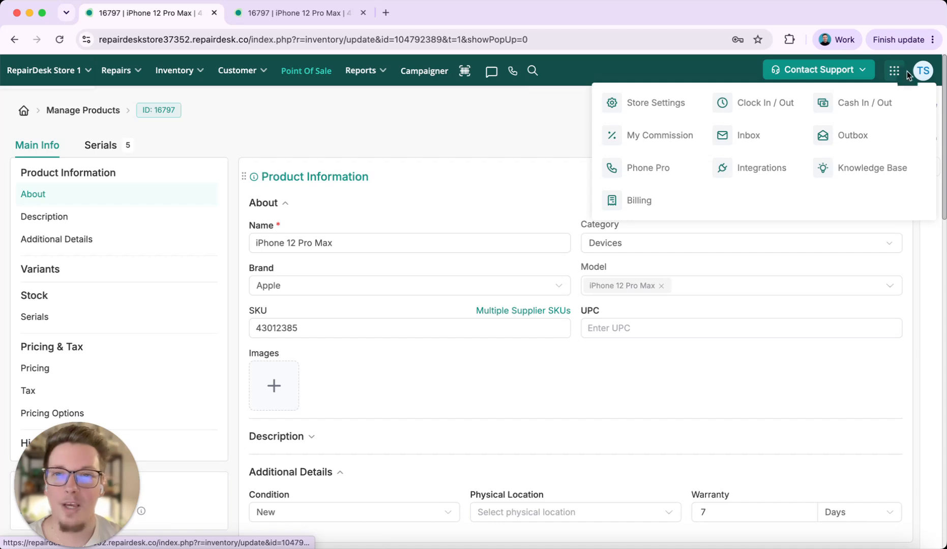
click(658, 104)
scroll(148, 295, down, 5)
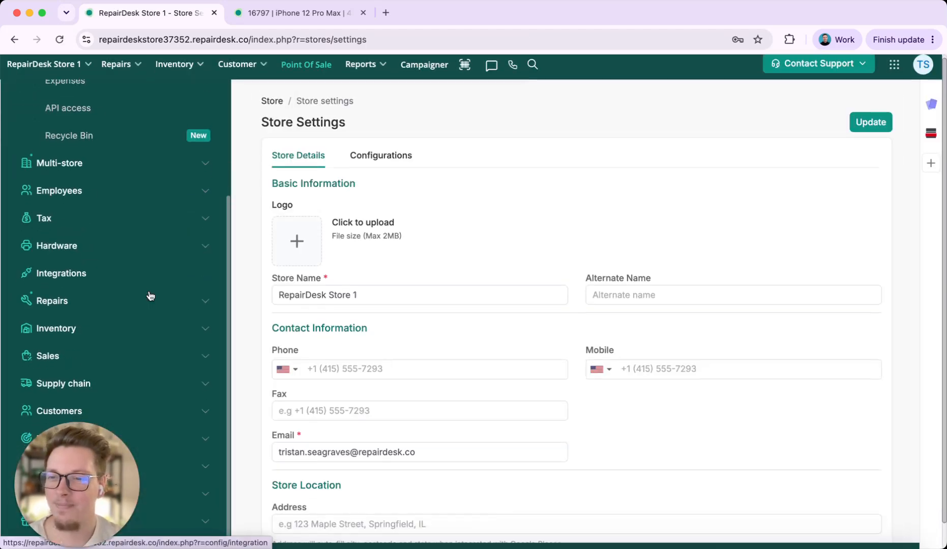
click(69, 314)
click(87, 303)
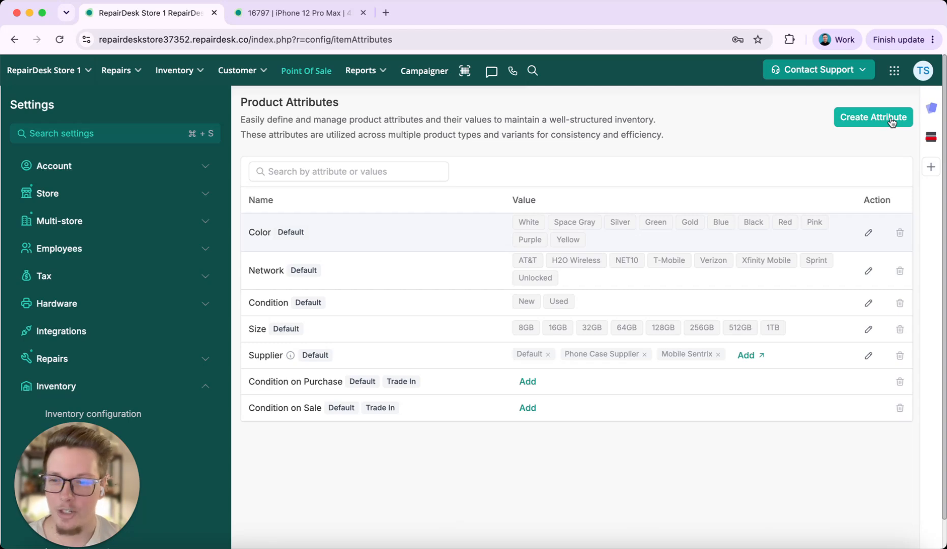
click(874, 120)
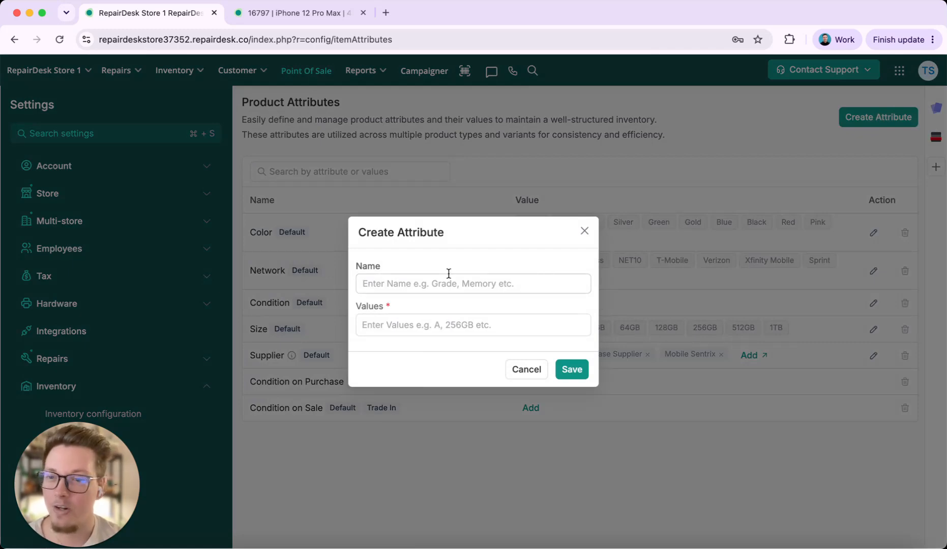
click(584, 231)
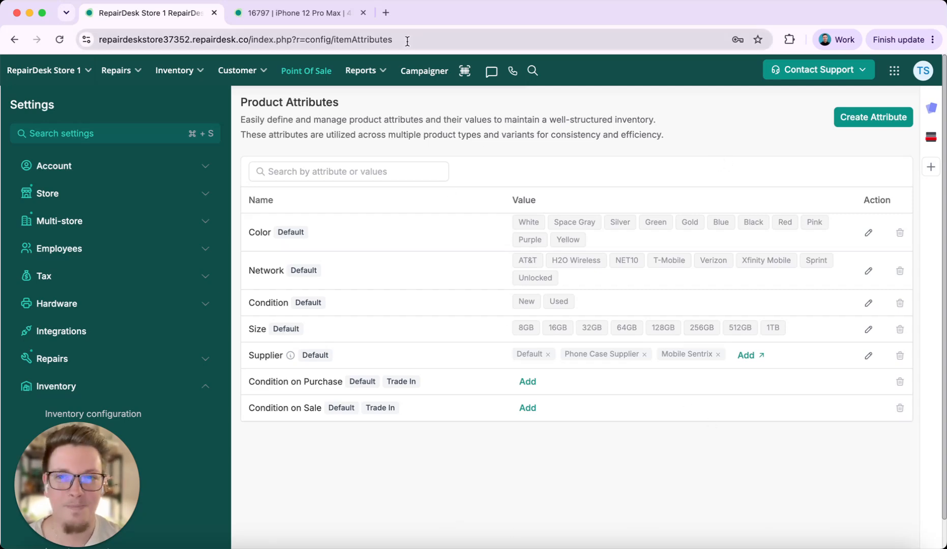
Return to the iPhone 12 Pro Max product page and enable variants for it
click(328, 19)
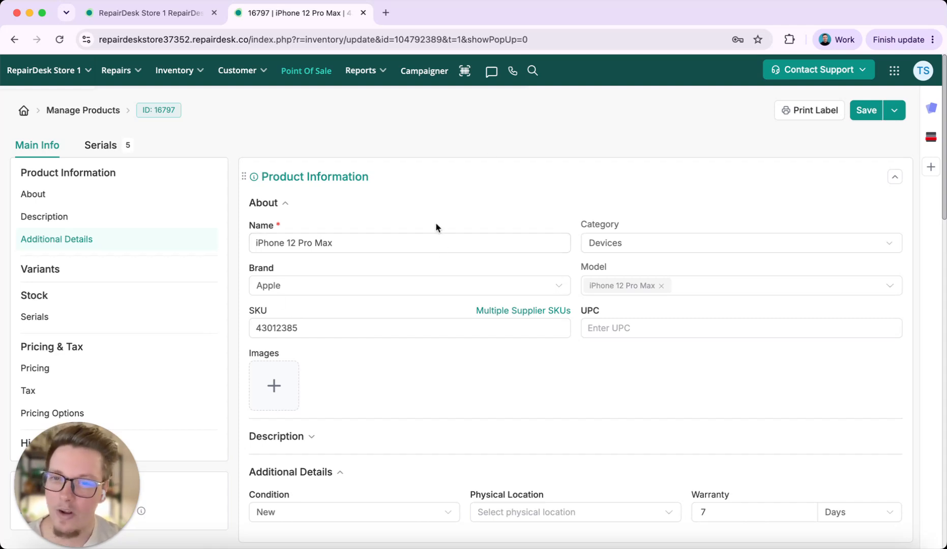
scroll(436, 225, down, 10)
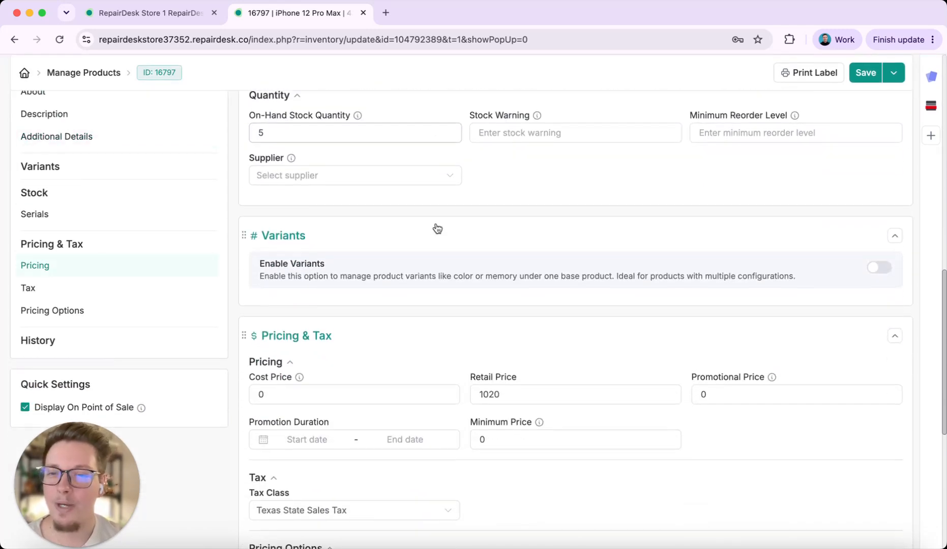
click(885, 269)
Add the Color attribute with the values Green, Blue and Black to the product's variants
click(330, 220)
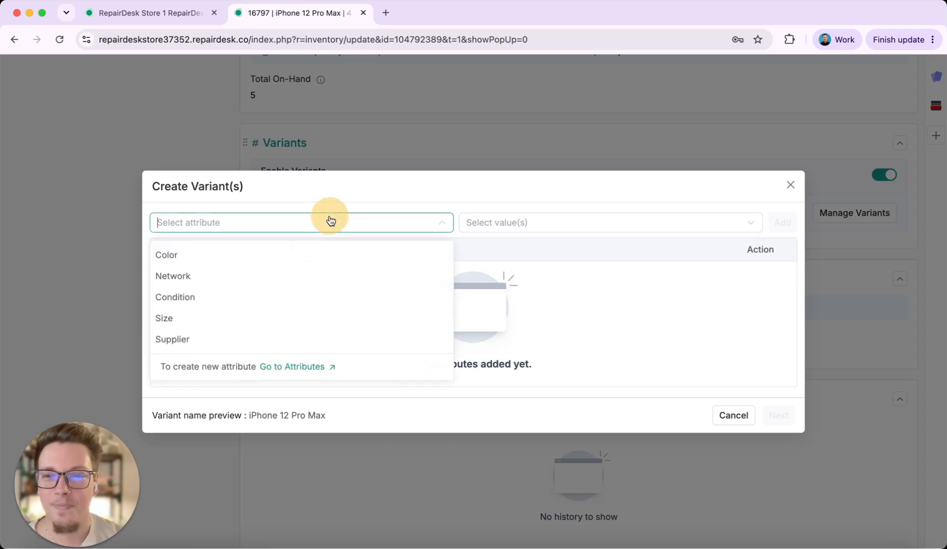
click(277, 261)
click(547, 234)
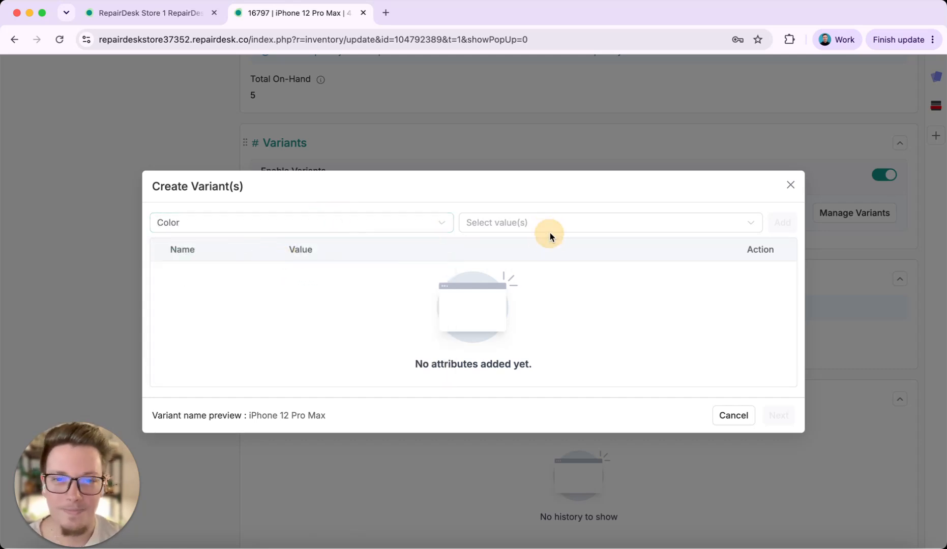
scroll(551, 368, down, 3)
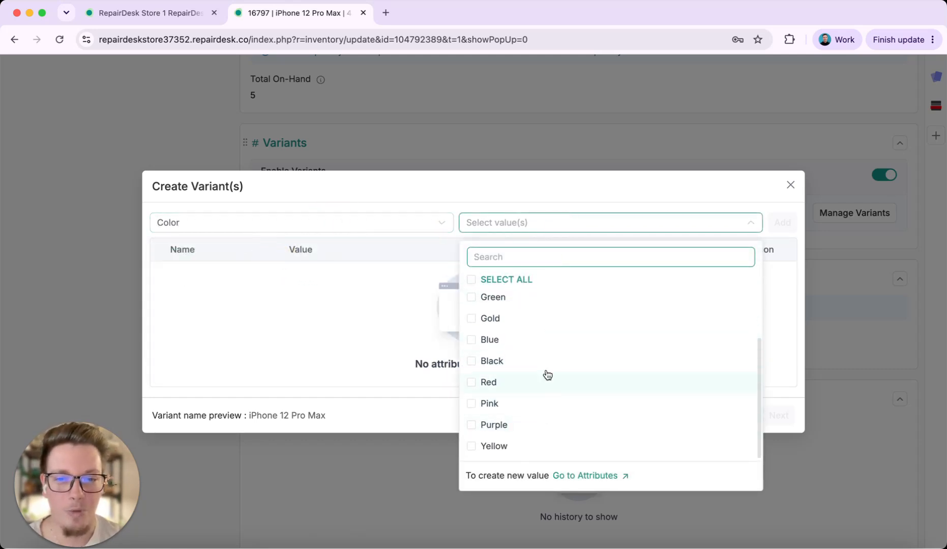
click(544, 305)
click(529, 343)
click(524, 359)
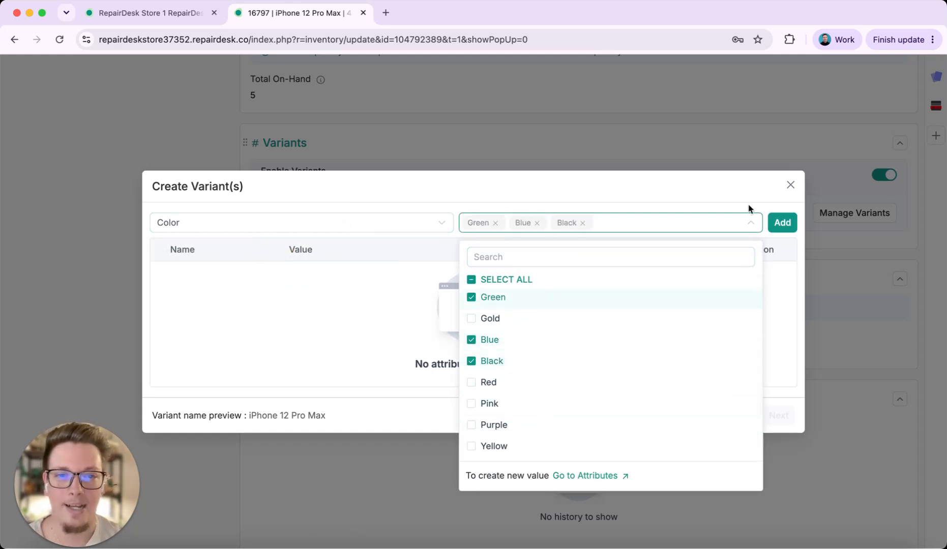
click(782, 222)
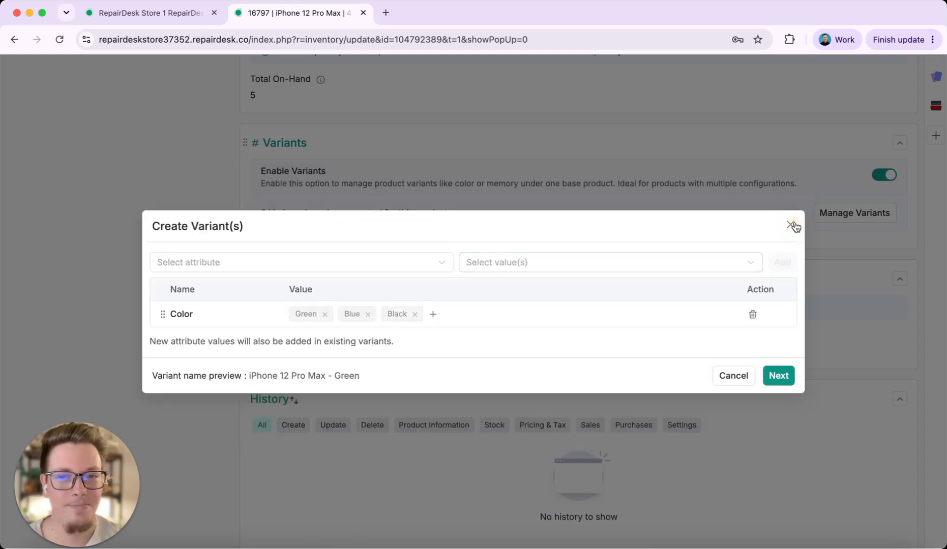
Add the Size attribute with the values 64GB, 128GB and 256GB to the product's variants
click(333, 263)
click(204, 334)
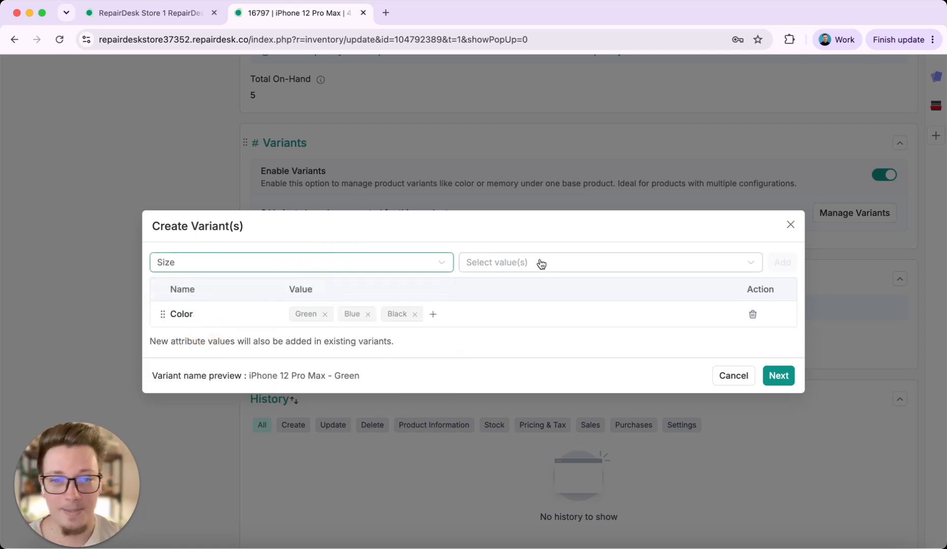
click(540, 263)
click(528, 405)
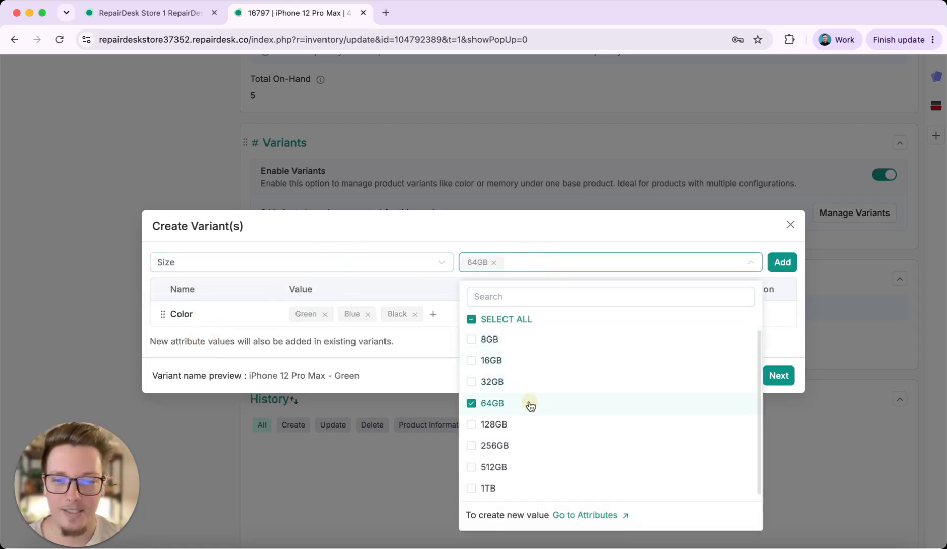
click(529, 425)
click(532, 449)
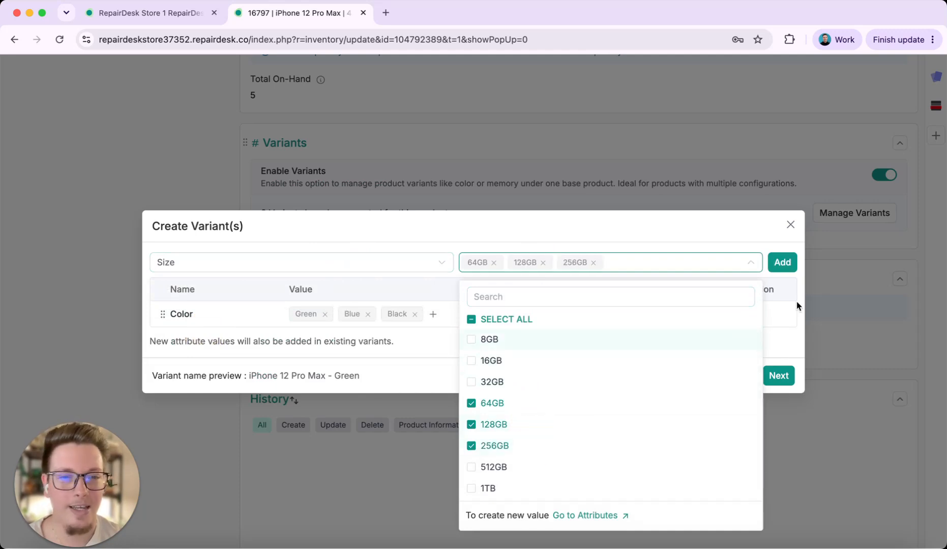
click(781, 262)
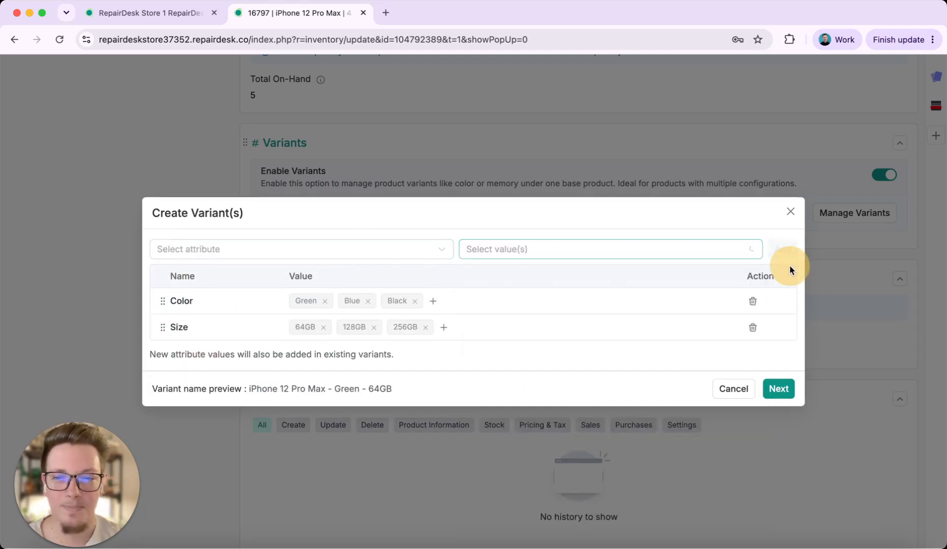
Continue with only the Color and Size attributes and review the generated variant combinations
click(349, 250)
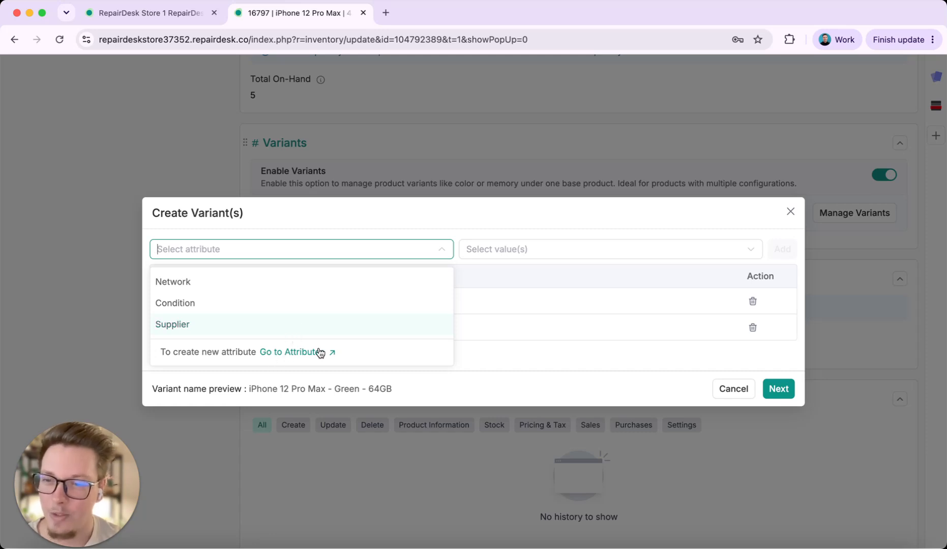
click(565, 233)
click(777, 389)
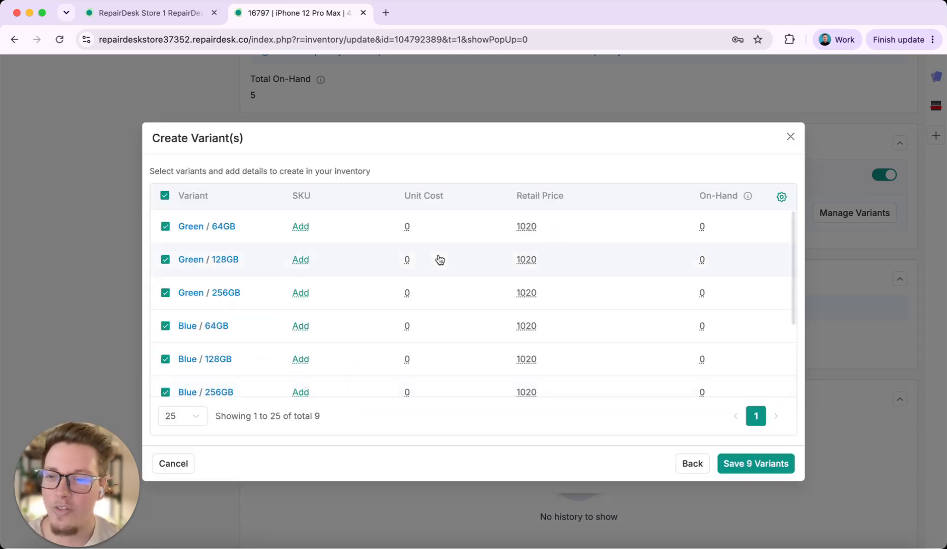
scroll(439, 259, down, 5)
scroll(440, 259, up, 5)
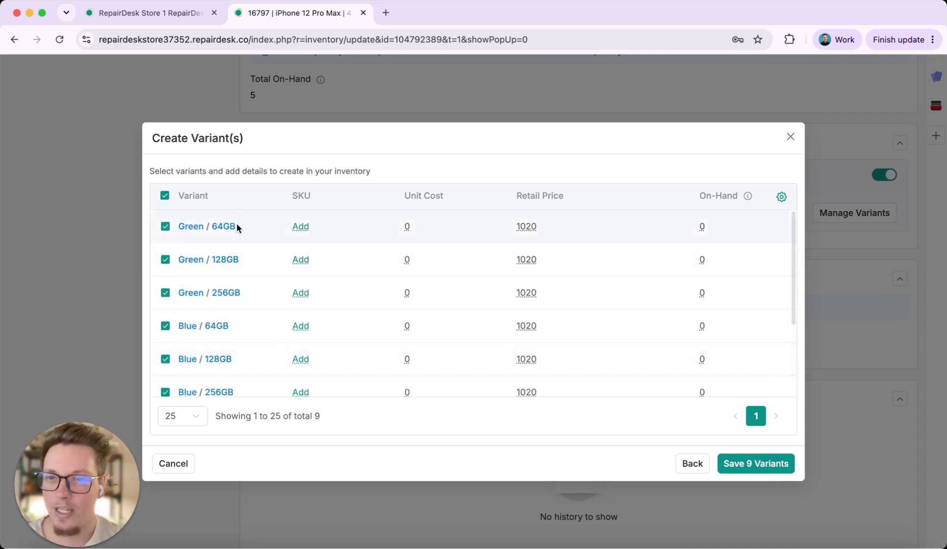
scroll(300, 328, down, 1)
scroll(299, 327, down, 1)
scroll(298, 326, up, 3)
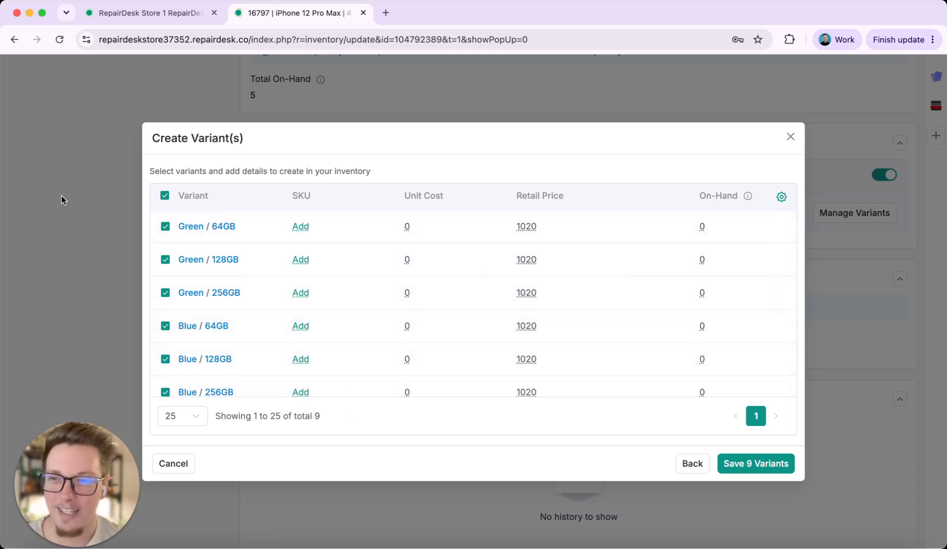
Save all the generated color and size variants
click(16, 190)
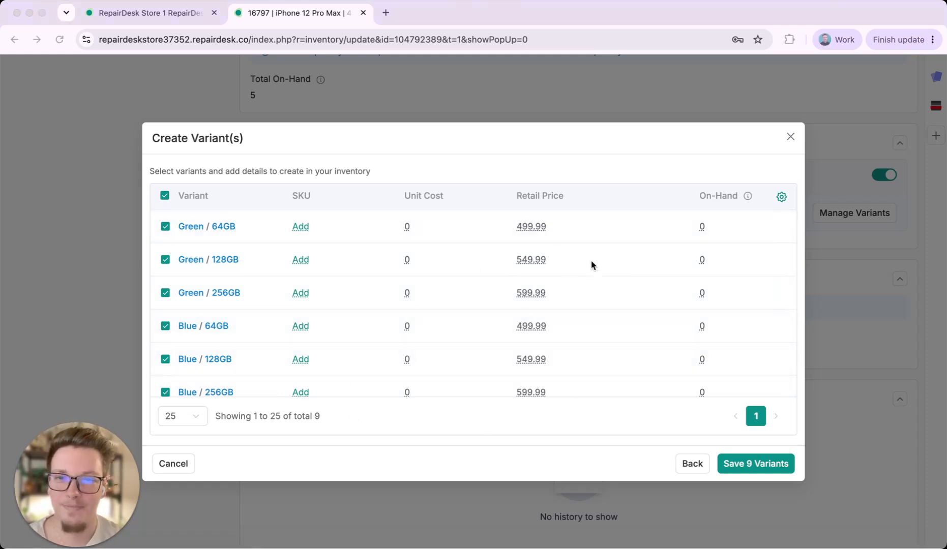
click(586, 460)
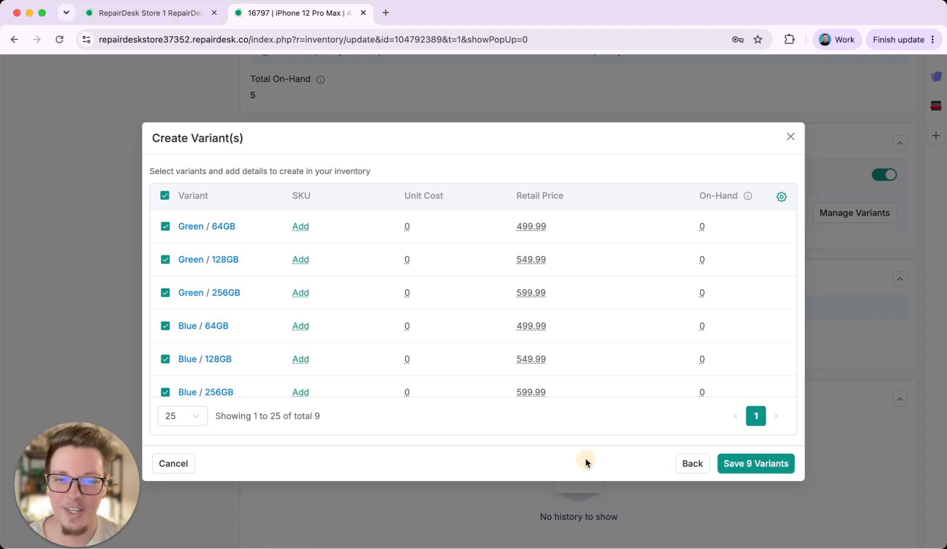
click(765, 464)
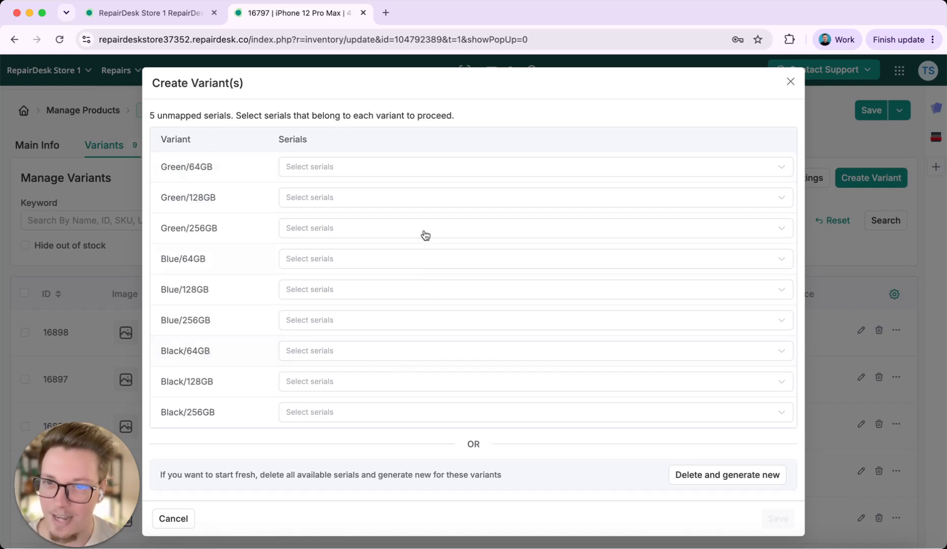
click(421, 168)
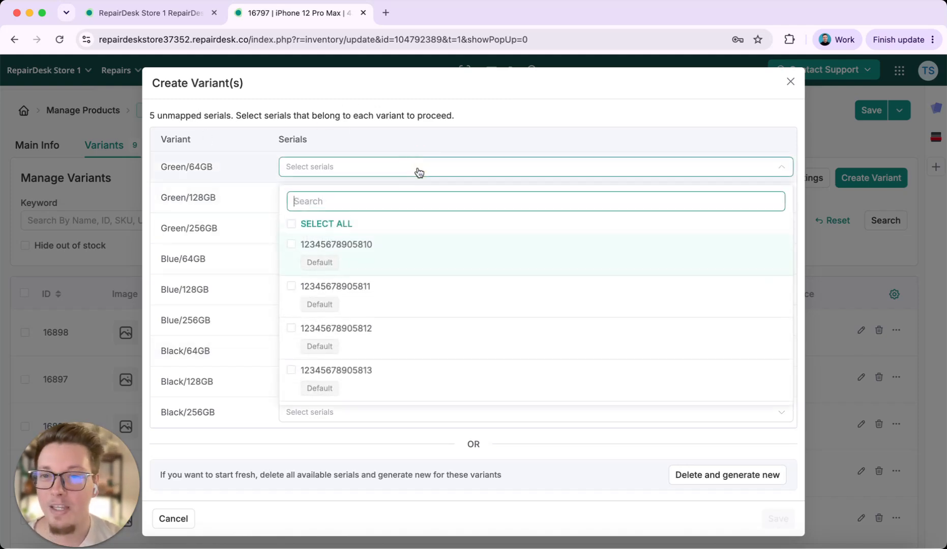
click(418, 252)
click(505, 154)
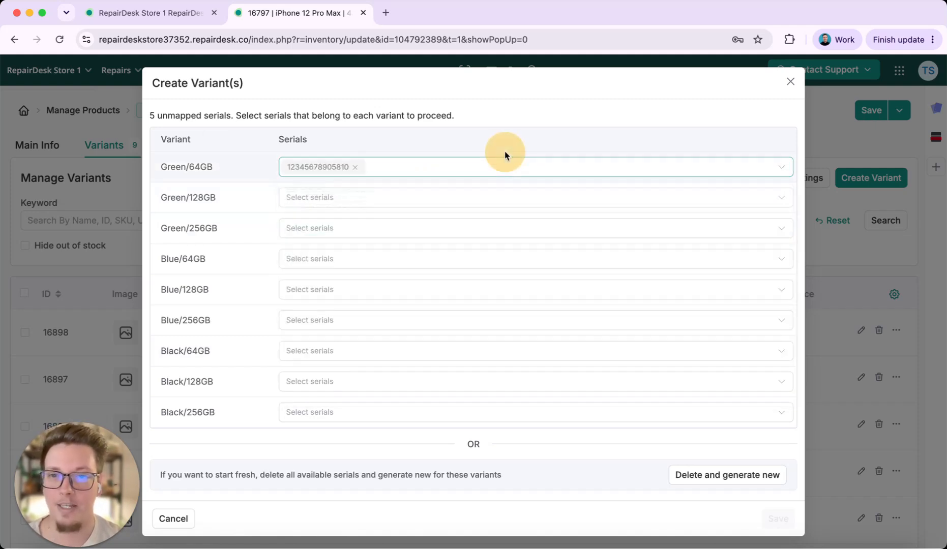
click(393, 289)
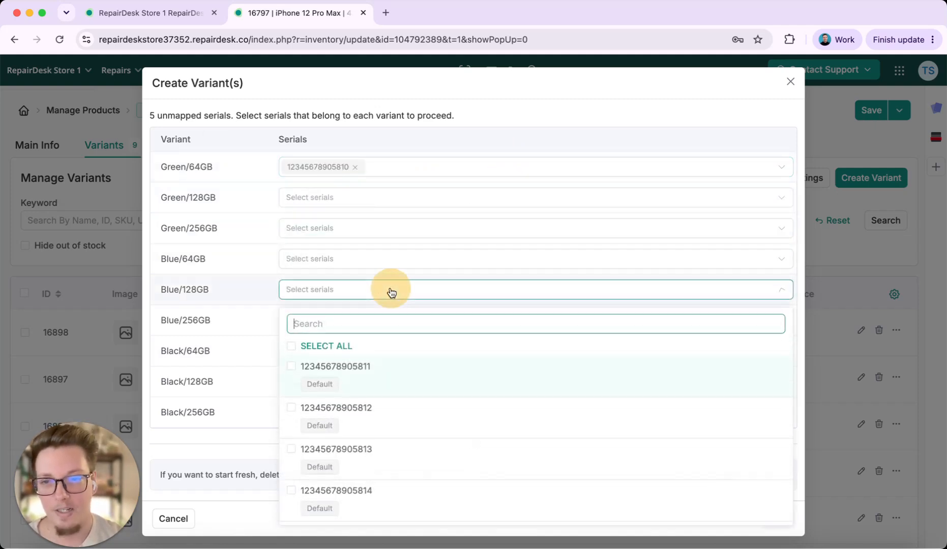
click(380, 374)
click(245, 354)
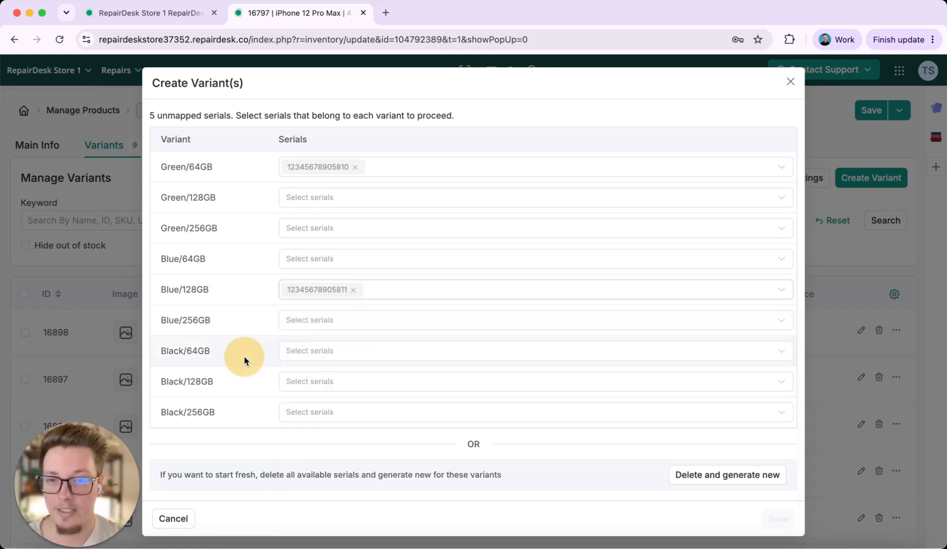
click(385, 389)
click(429, 325)
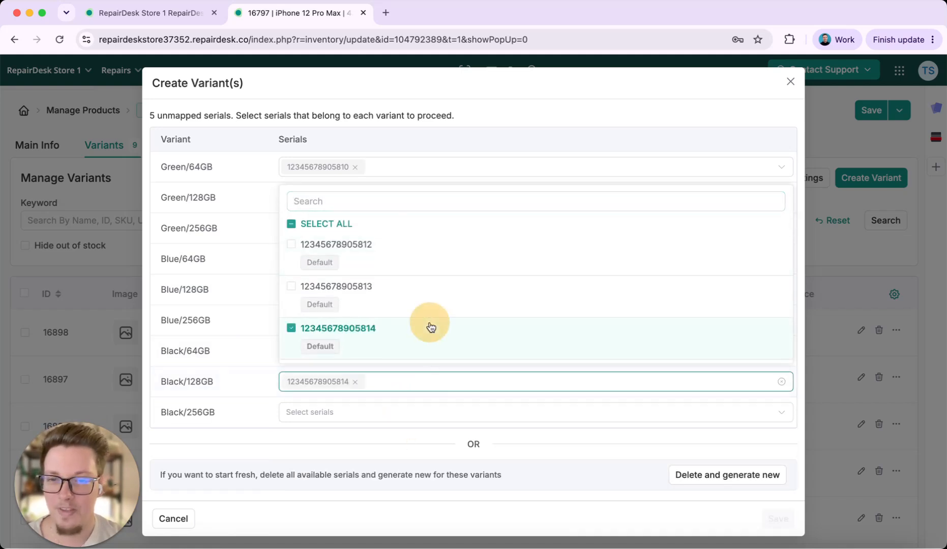
click(204, 309)
click(329, 324)
click(385, 392)
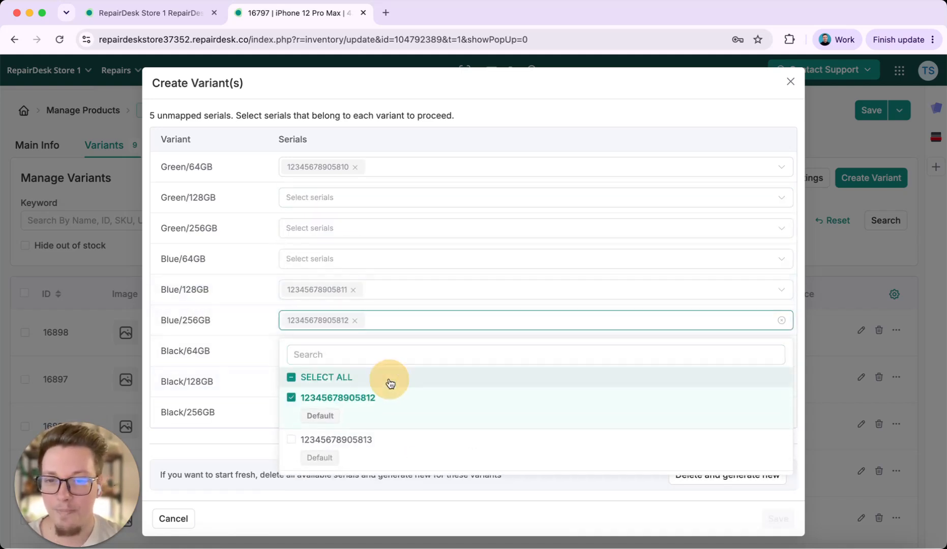
click(403, 203)
click(418, 297)
click(473, 97)
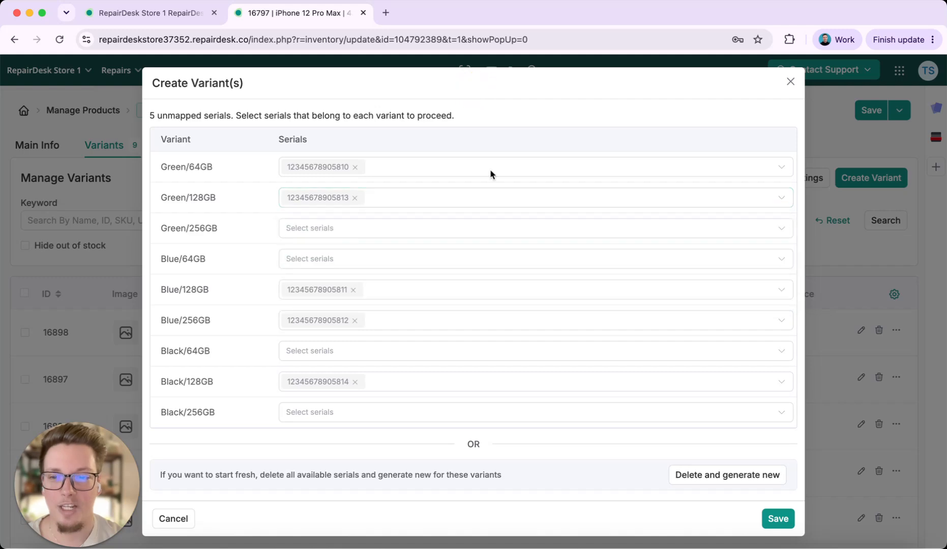
click(776, 518)
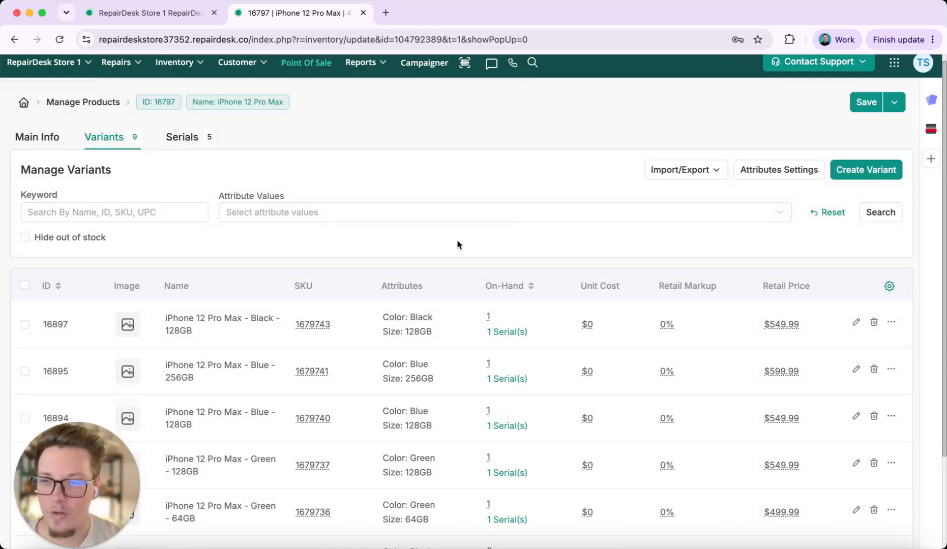
Review the product's main information, then look through its variants list with stock, serials and retail prices
click(51, 139)
scroll(368, 292, down, 3)
scroll(368, 292, up, 3)
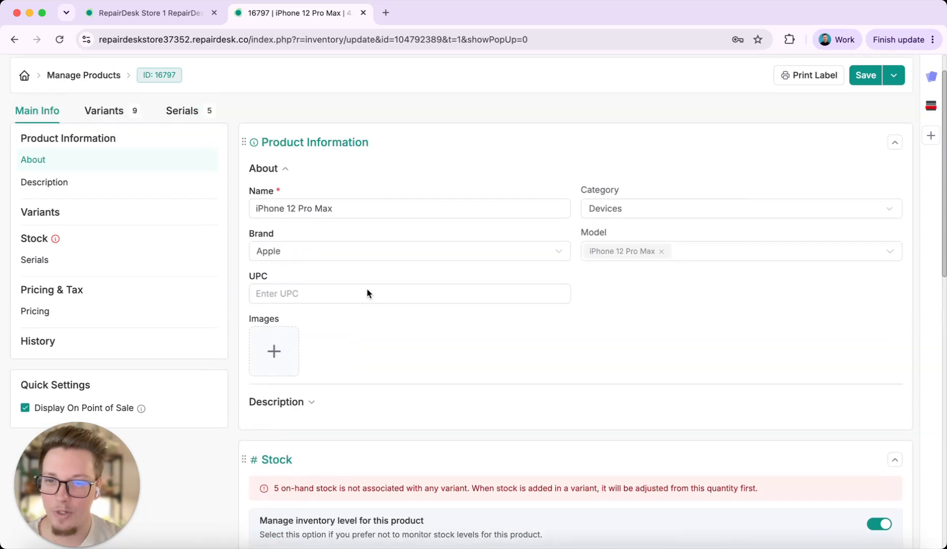
click(106, 142)
scroll(500, 185, down, 1)
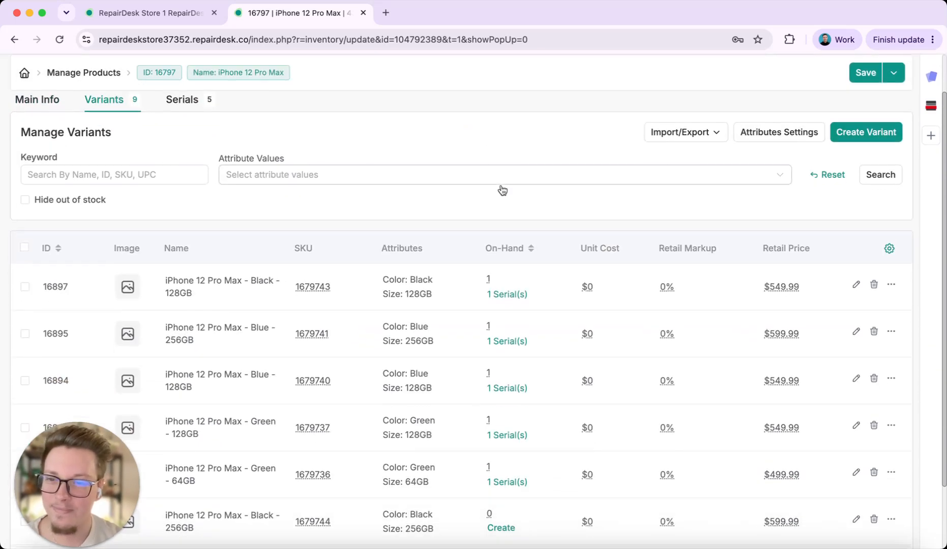
scroll(417, 356, down, 5)
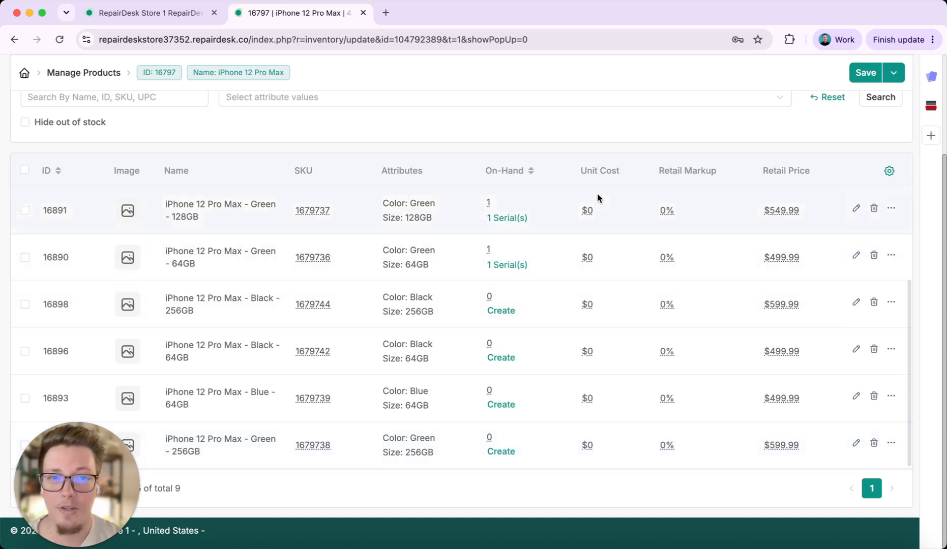
Open the product's serials list and review each serial's color, size and retail price
scroll(447, 294, up, 5)
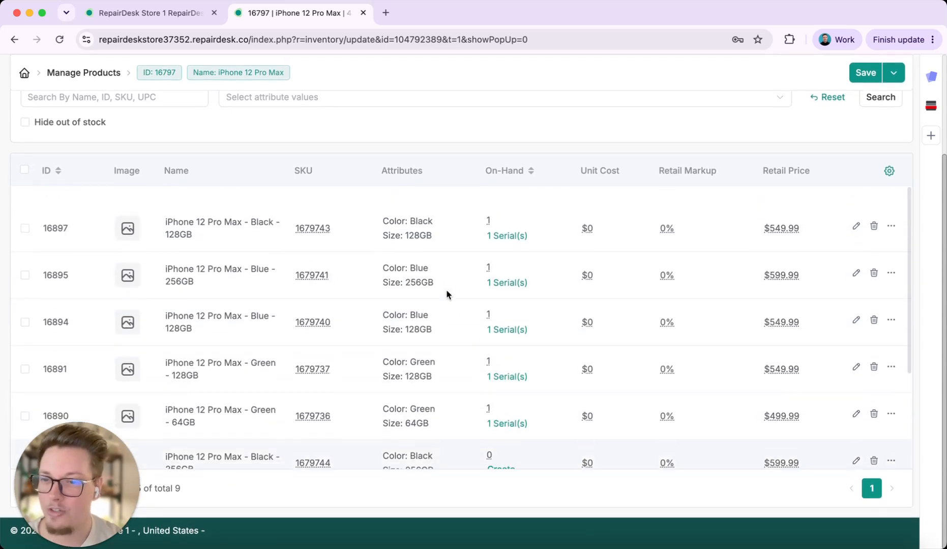
scroll(446, 289, up, 2)
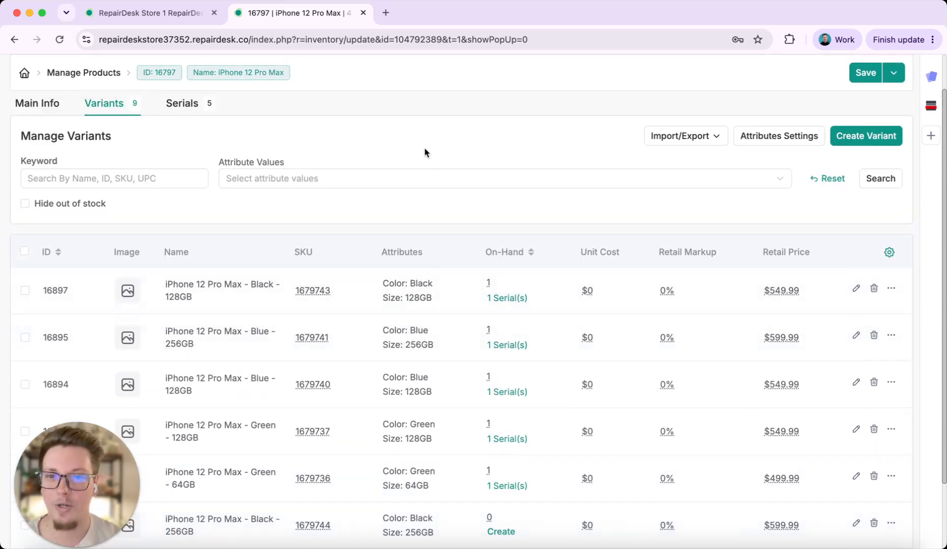
scroll(442, 284, up, 2)
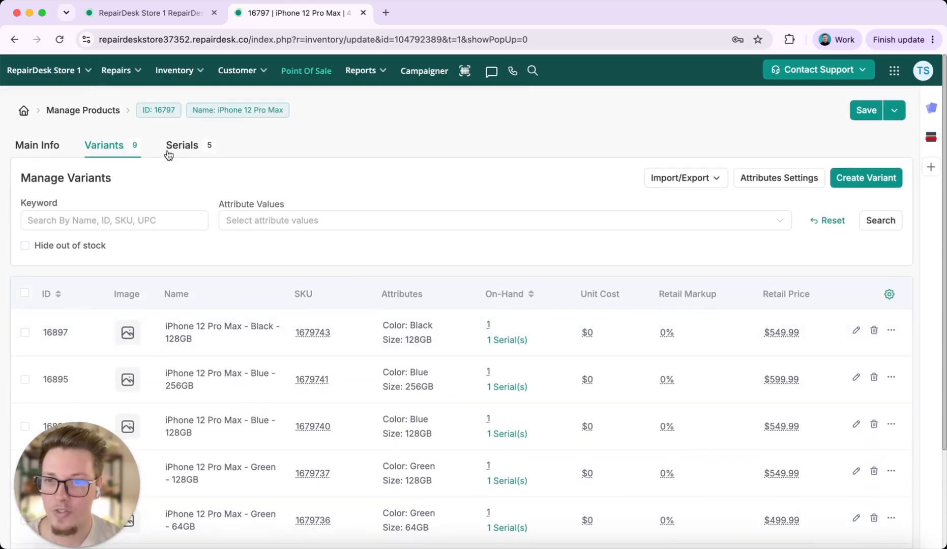
click(189, 148)
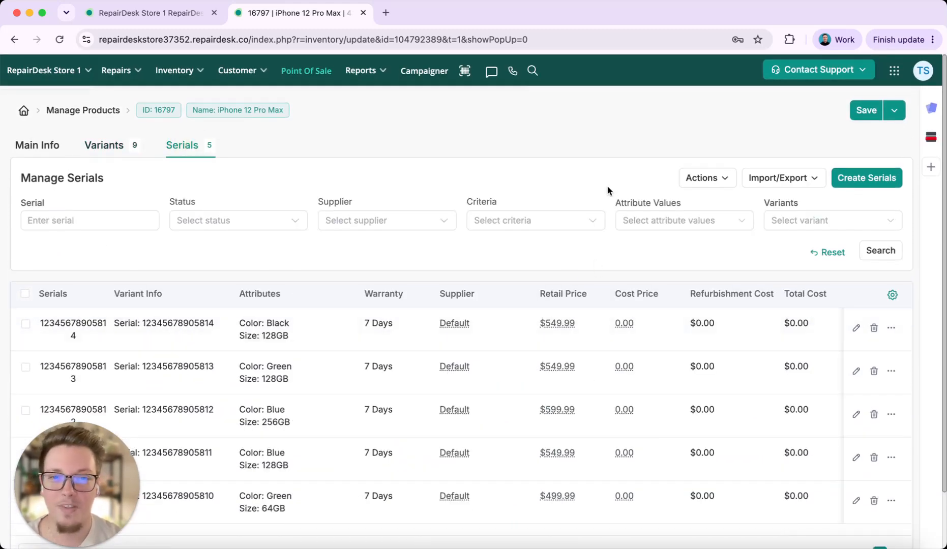
scroll(606, 185, down, 3)
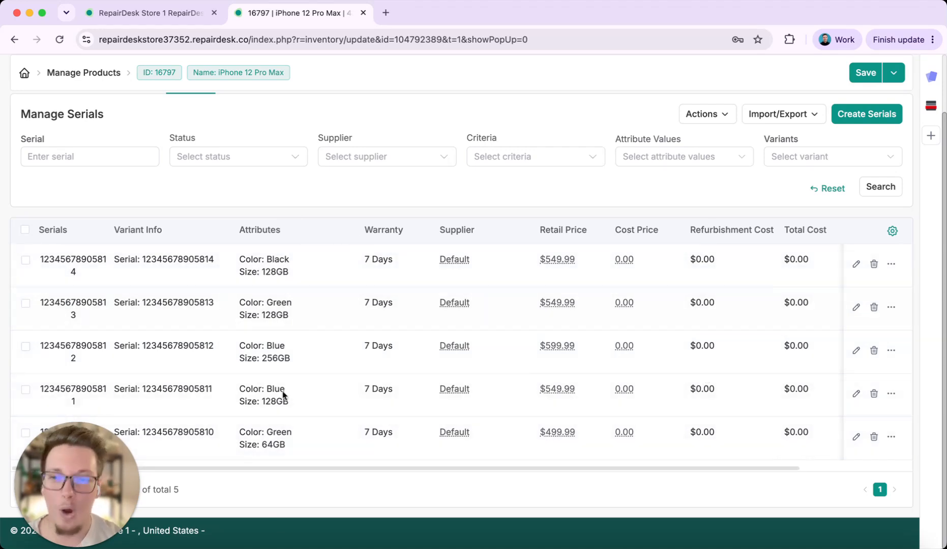
scroll(511, 291, up, 3)
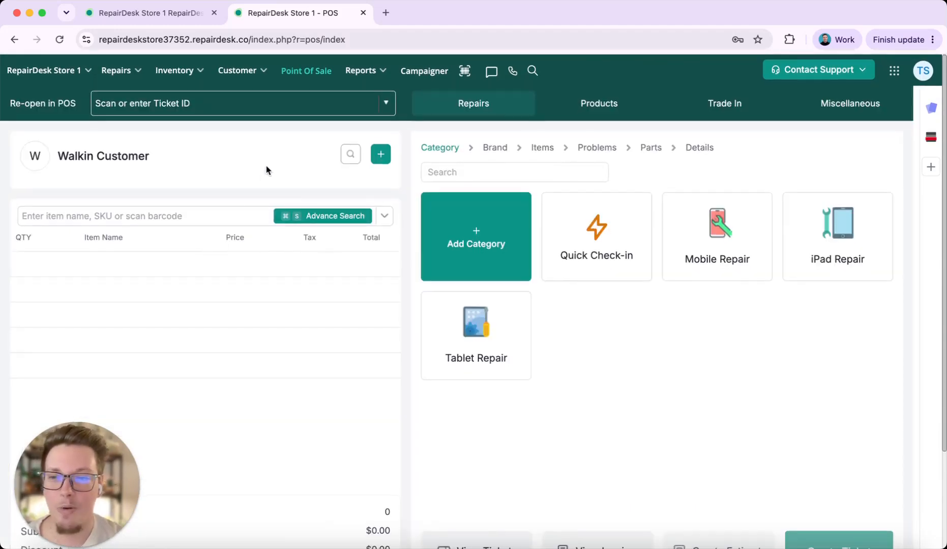
Search the Point of Sale items for "iphone 12 pro max 64gb" and look through the matching variants
click(221, 213)
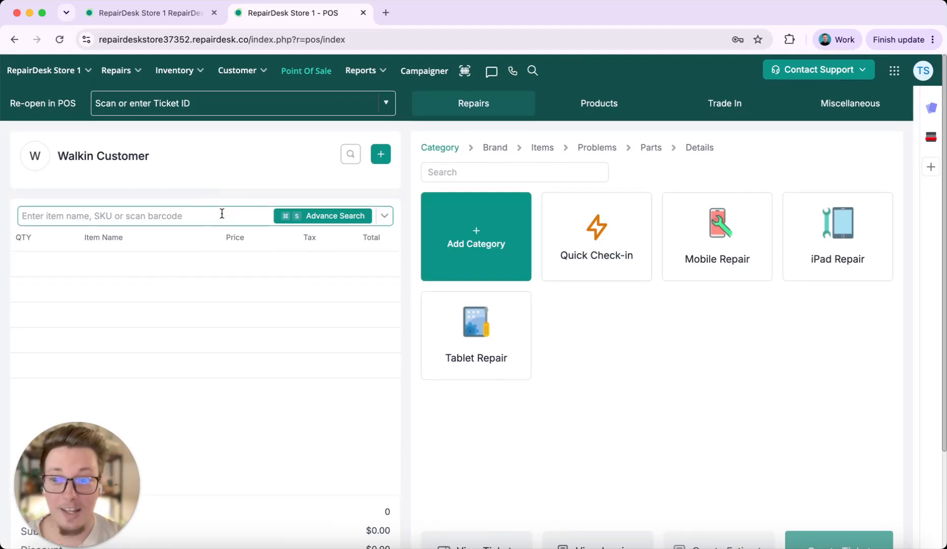
text(iphone 12 pro )
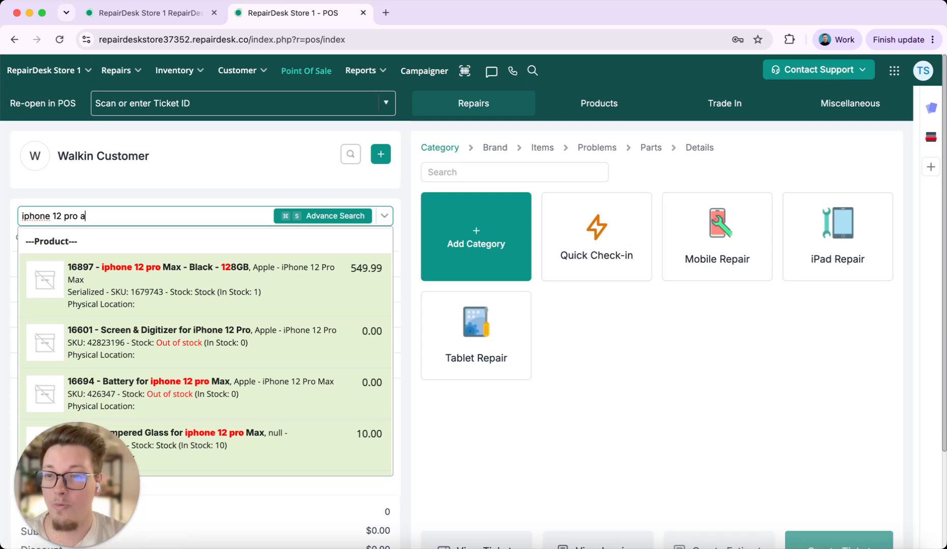
text(max 64gb)
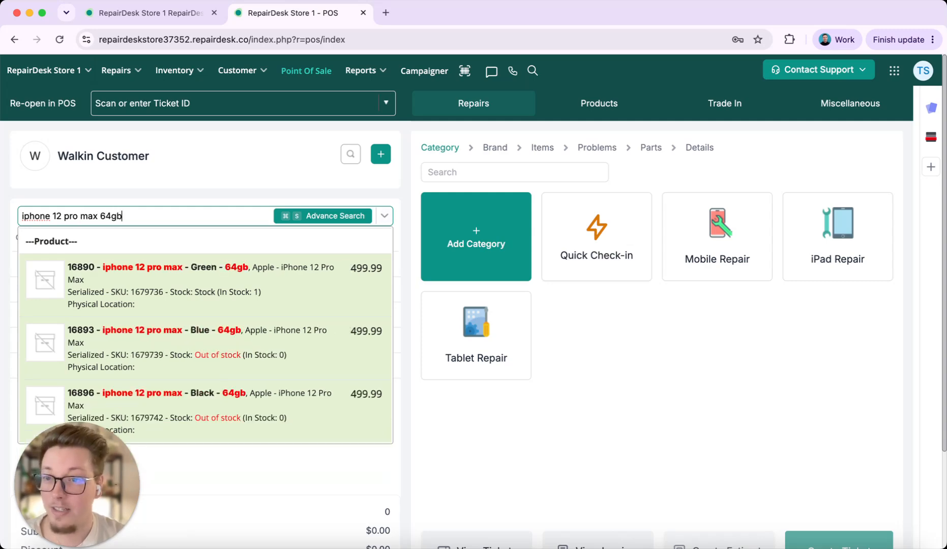
scroll(249, 174, down, 2)
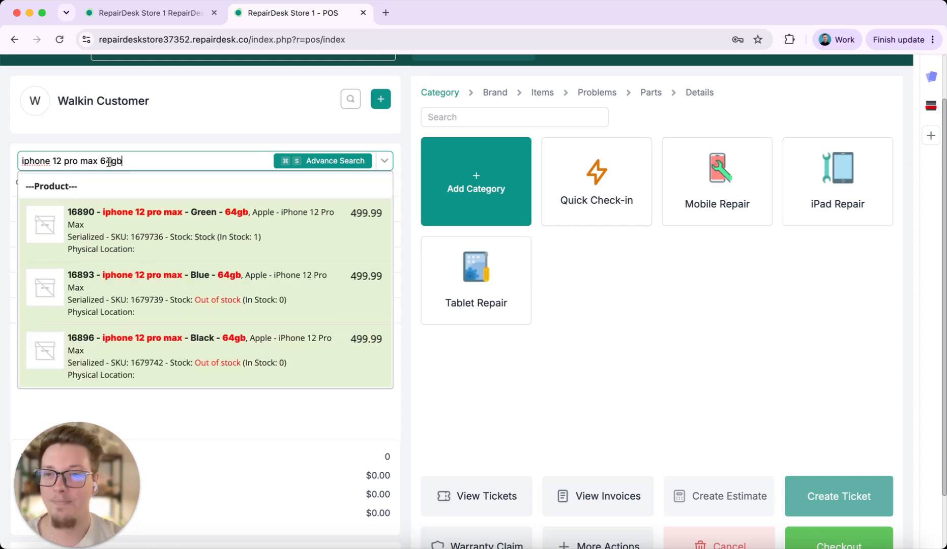
Change the item search to "iphone 12 pro max 128gb", review the matching variants, and clear the search
key(Left)
key(Left)
key(BackSpace)
key(BackSpace)
text(128)
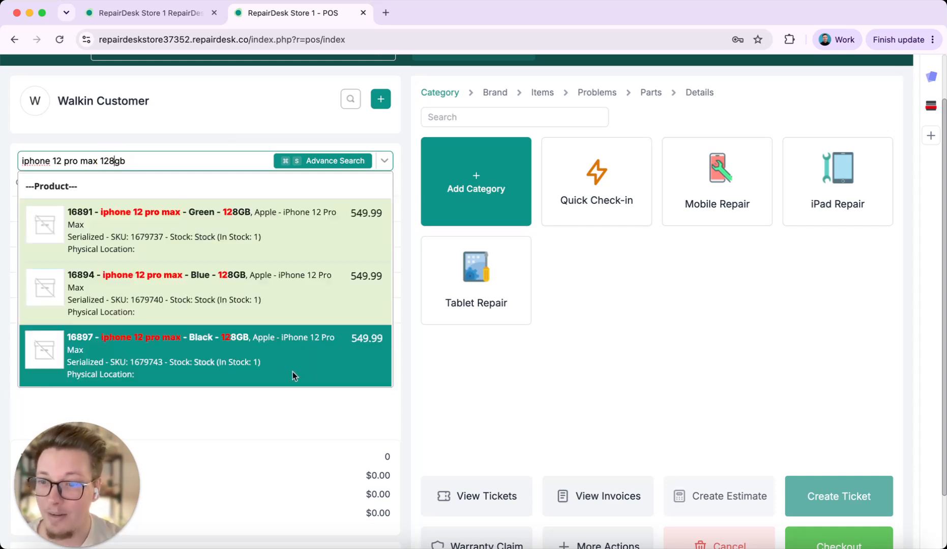
triple_click(237, 163)
key(BackSpace)
scroll(255, 133, up, 2)
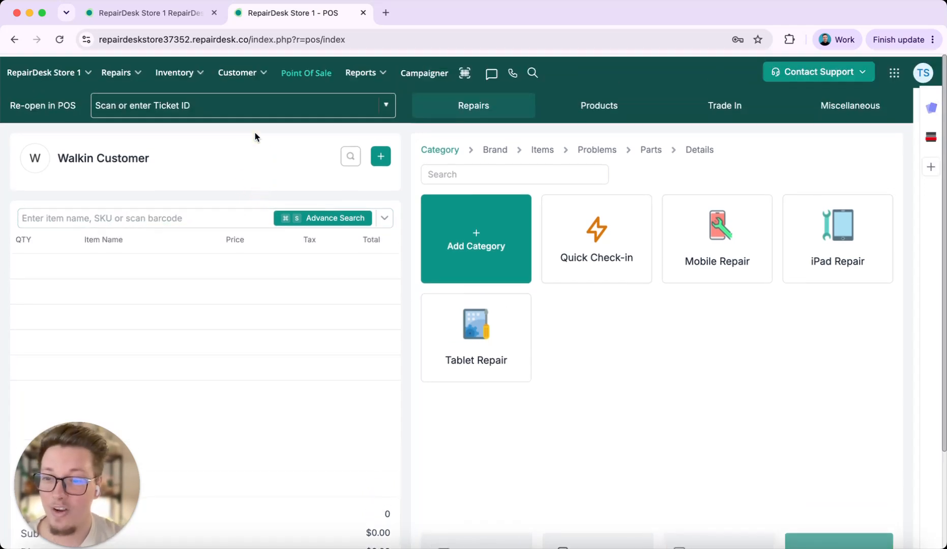